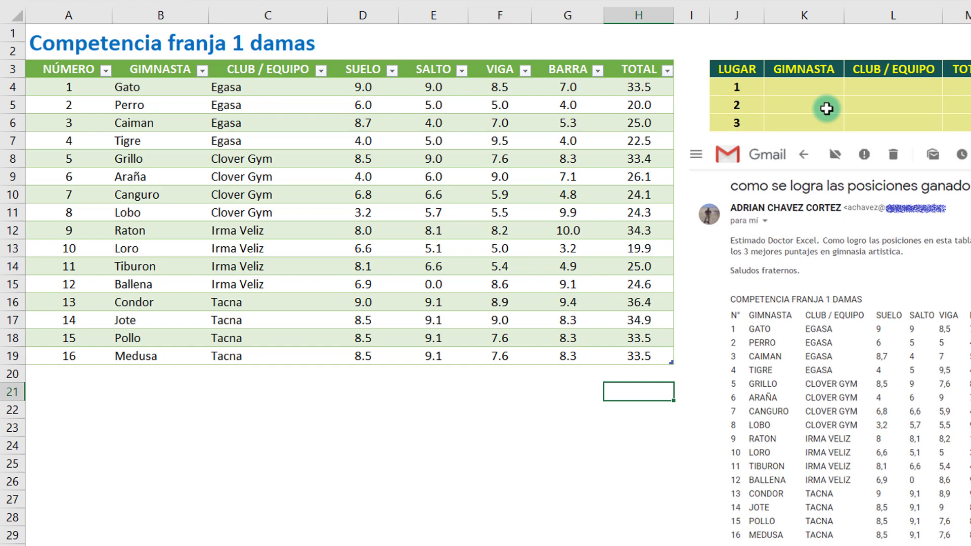
Enter =K.ESIMO.MAYOR(BD[TOTAL],J4:J6) in K4 and preview the top totals 36.4, 34.9 and 34.3
scroll(827, 108, "right", 3)
left_click(446, 88)
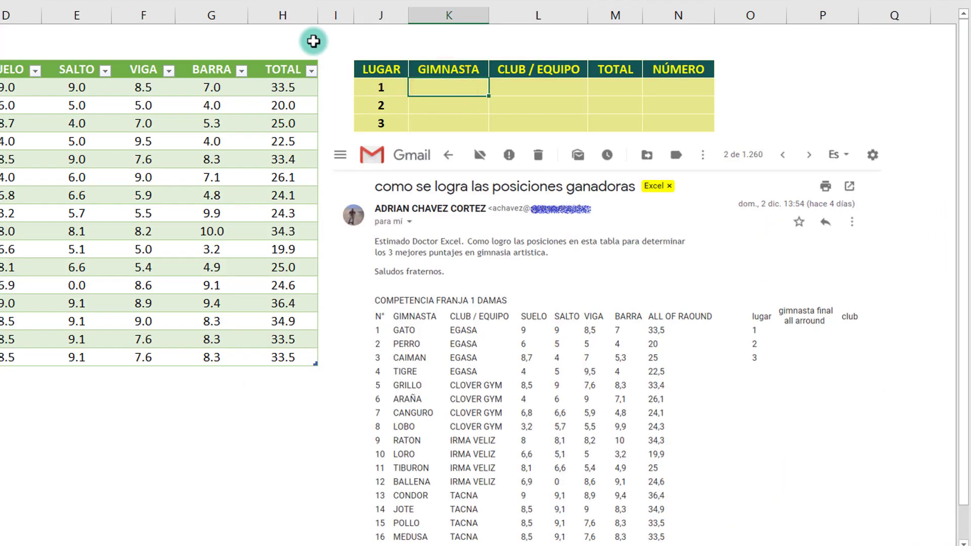
type("=k.")
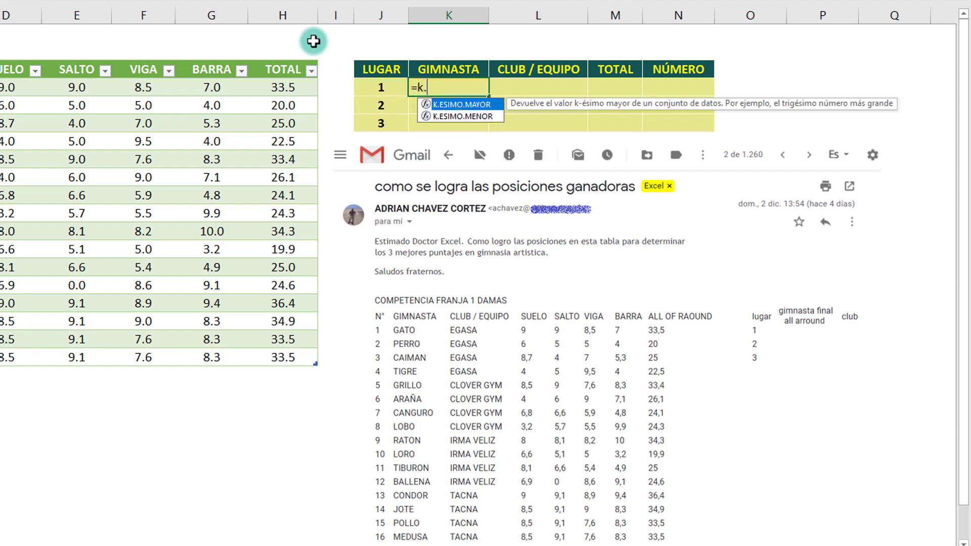
key("Tab")
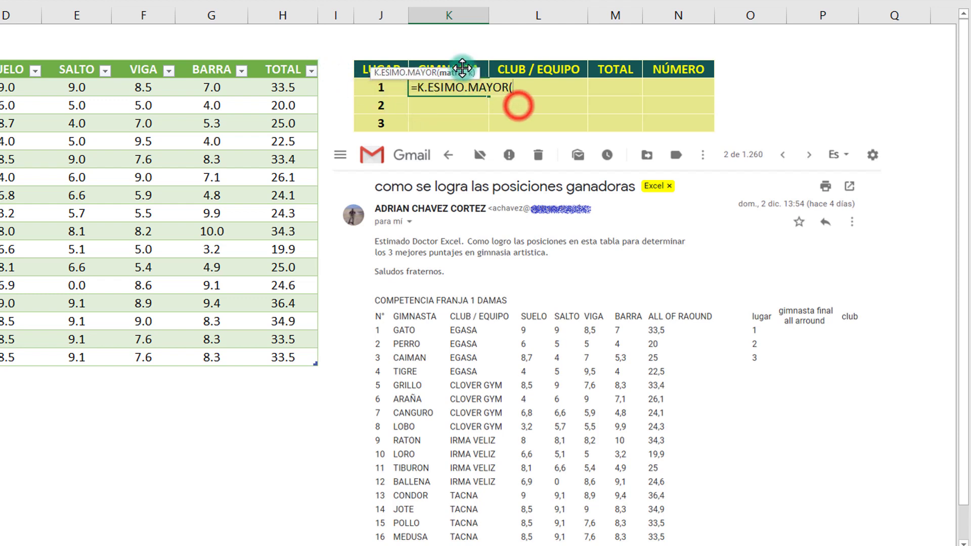
left_click_drag(518, 105, 392, 40)
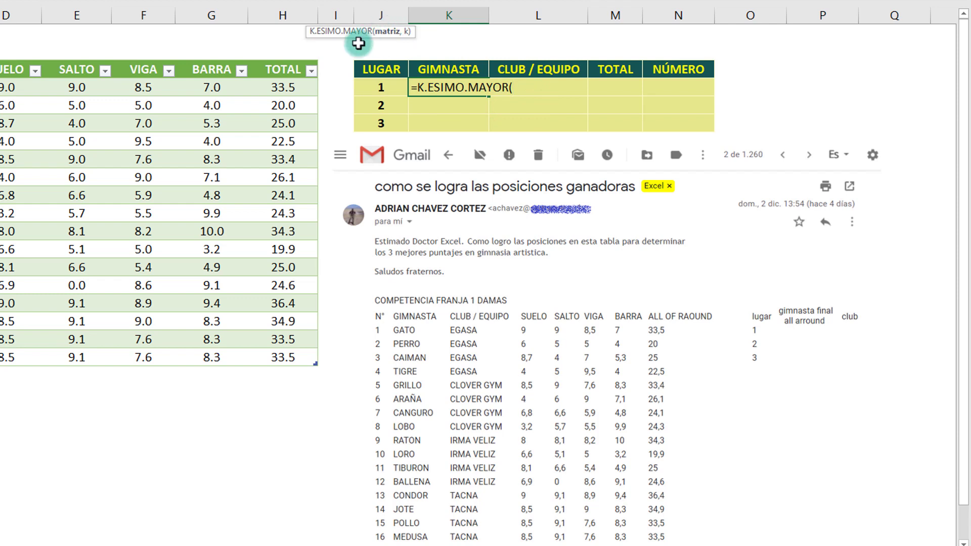
left_click(281, 65)
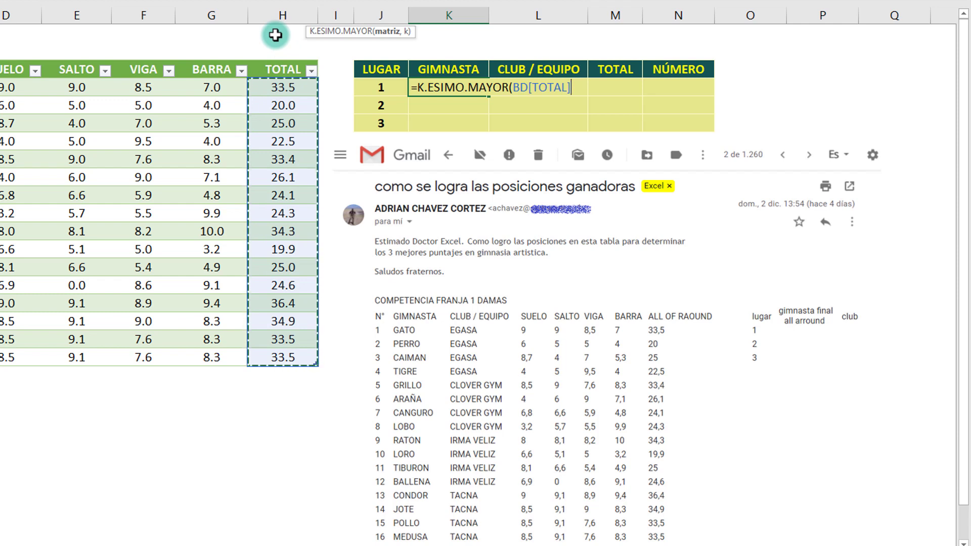
type(",")
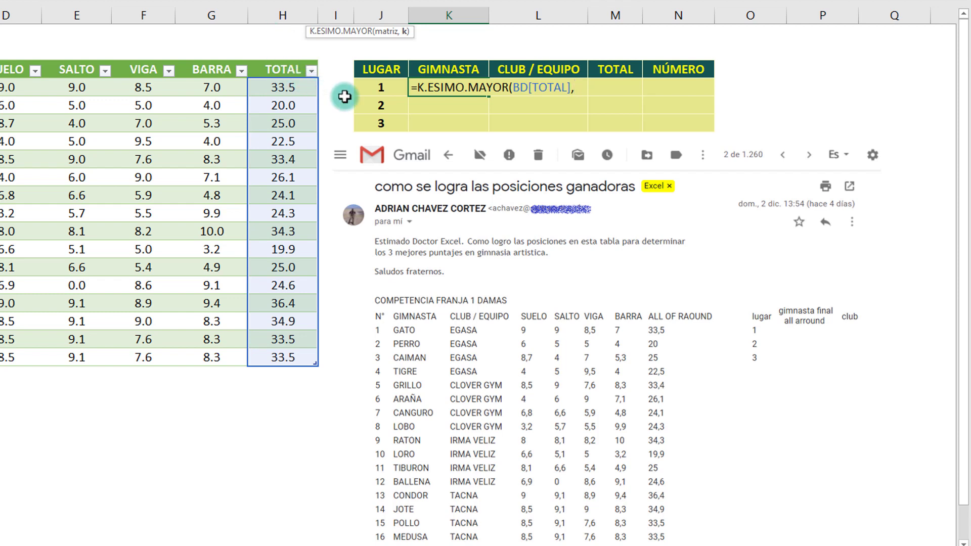
left_click_drag(380, 87, 393, 120)
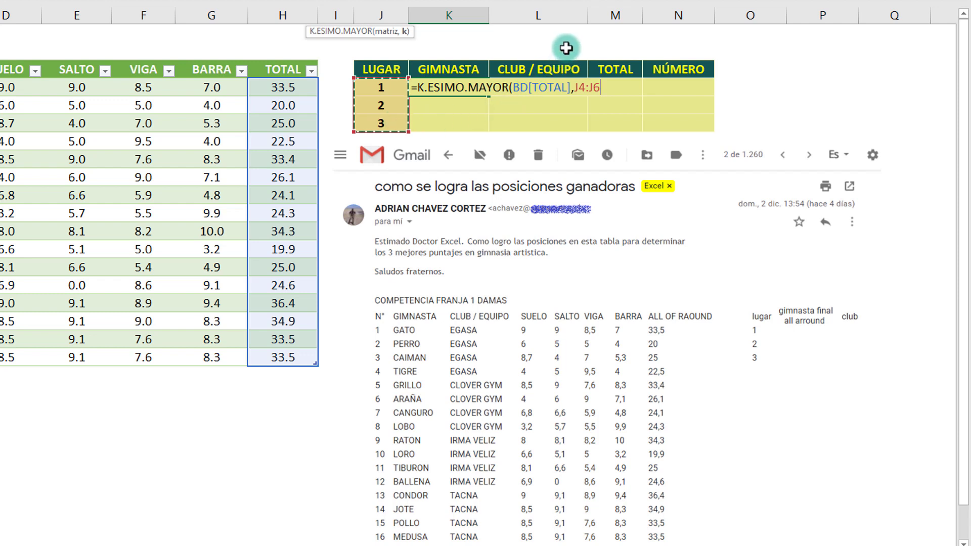
type(")")
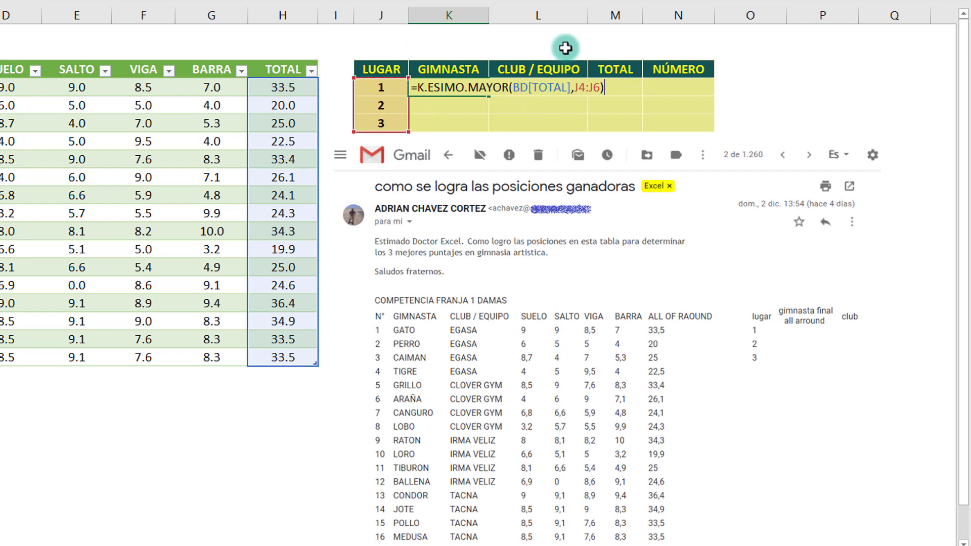
key("F9")
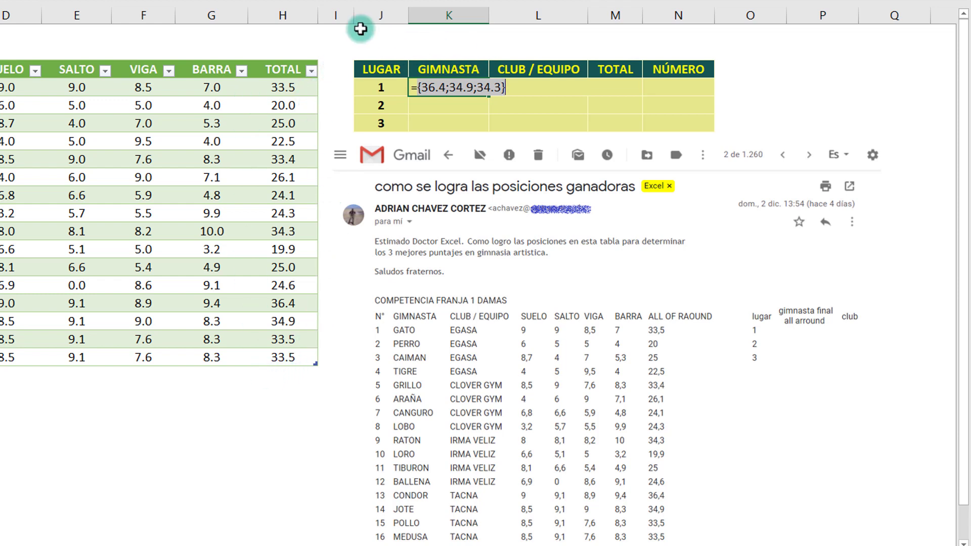
Restore the K4 formula and wrap the K.ESIMO.MAYOR part in COINCIDIR as its lookup value
key("ctrl+z")
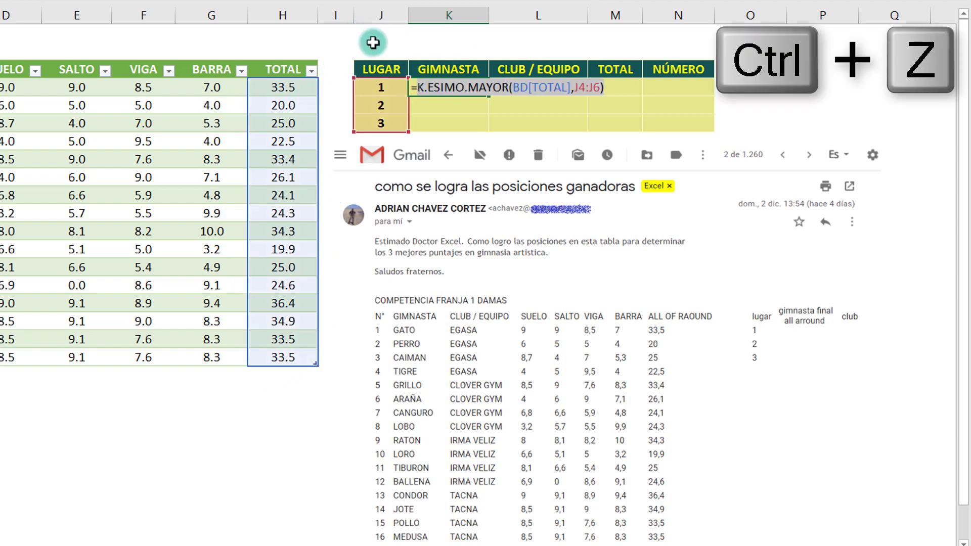
left_click(419, 87)
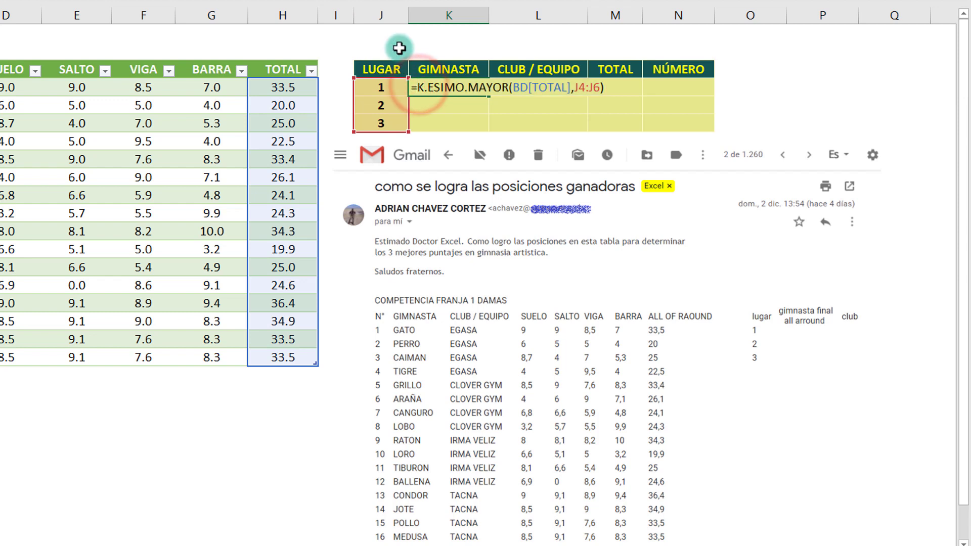
type("COI")
key("Tab")
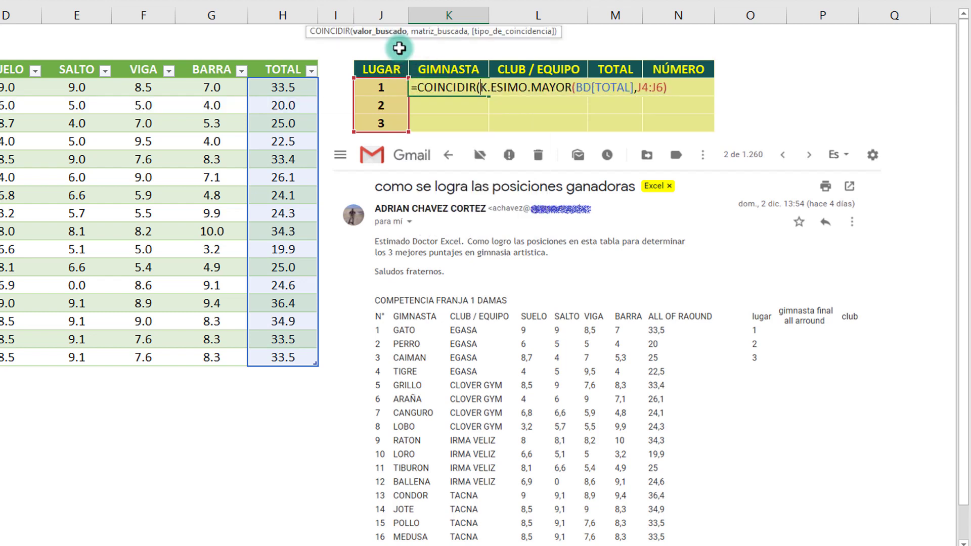
left_click(391, 31)
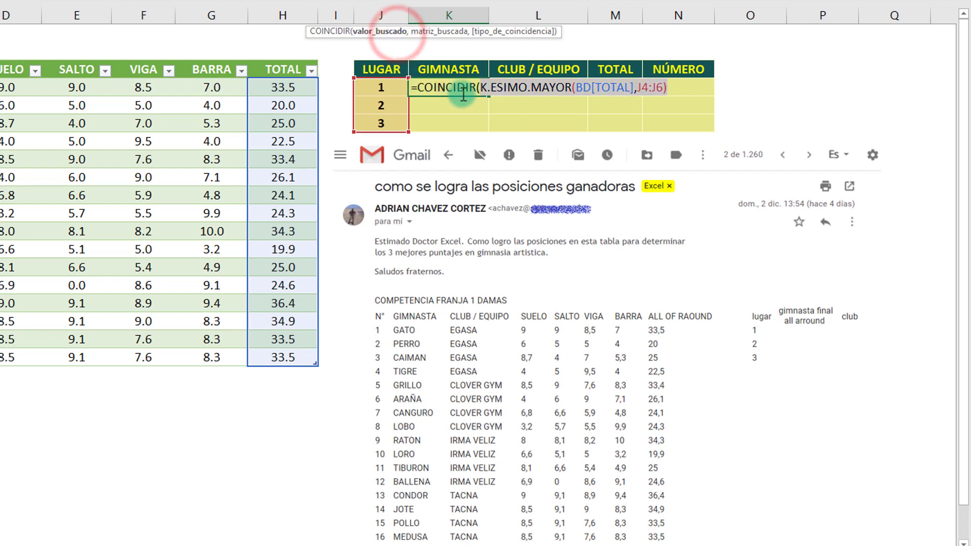
Finish COINCIDIR with BD[TOTAL] and exact match, preview positions 13, 14 and 9, then restore
left_click(671, 89)
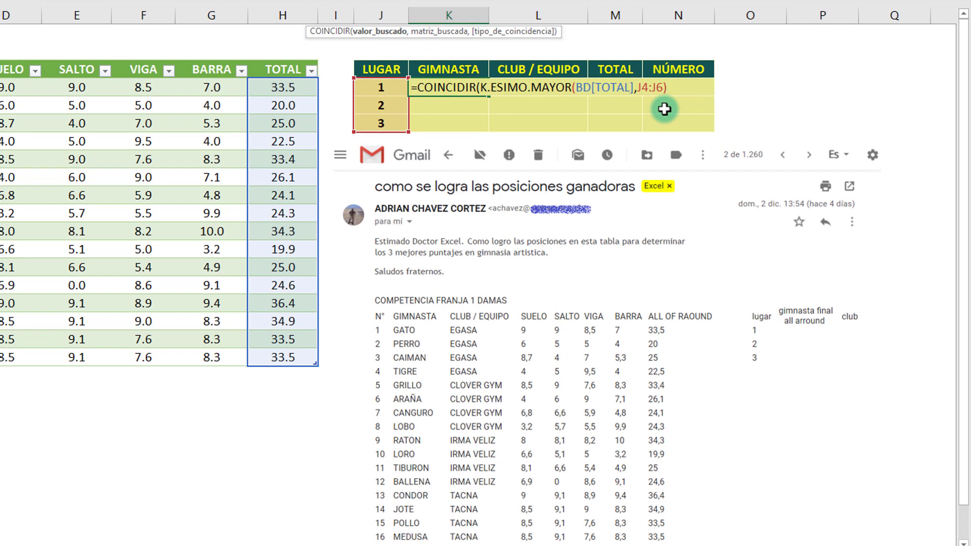
type(",")
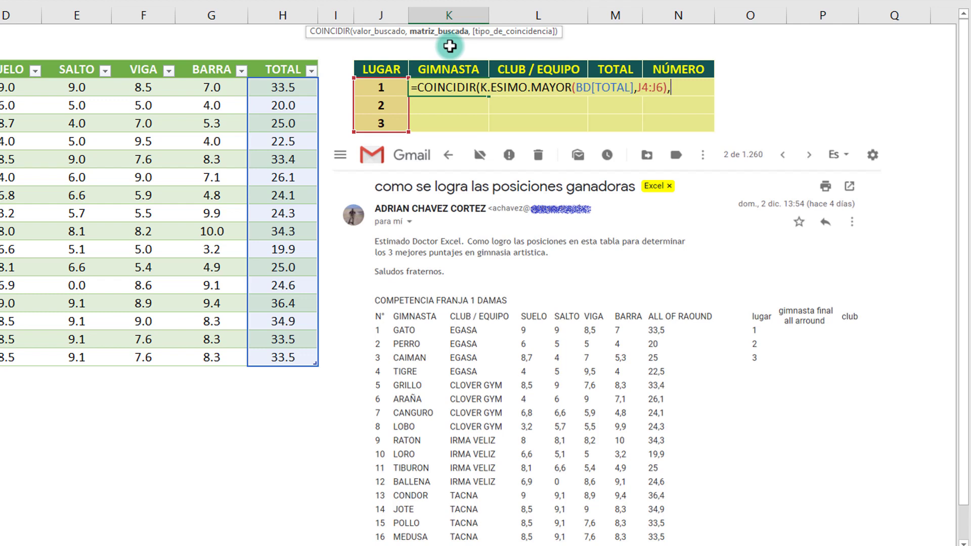
left_click(278, 59)
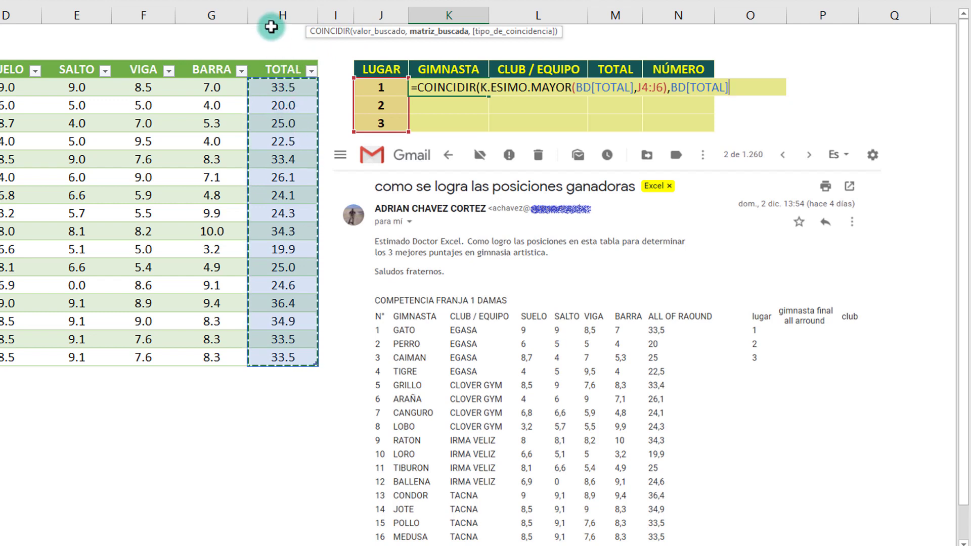
type(",")
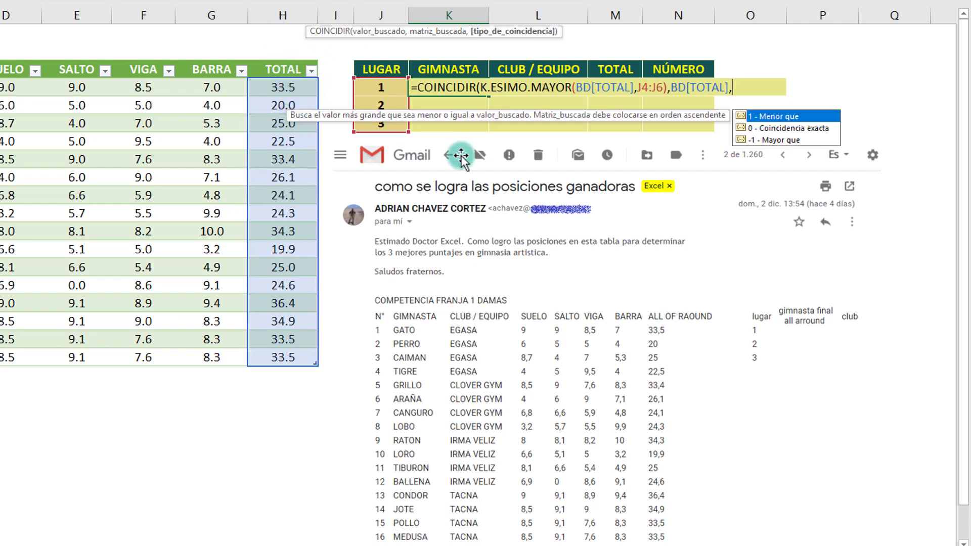
double_click(772, 127)
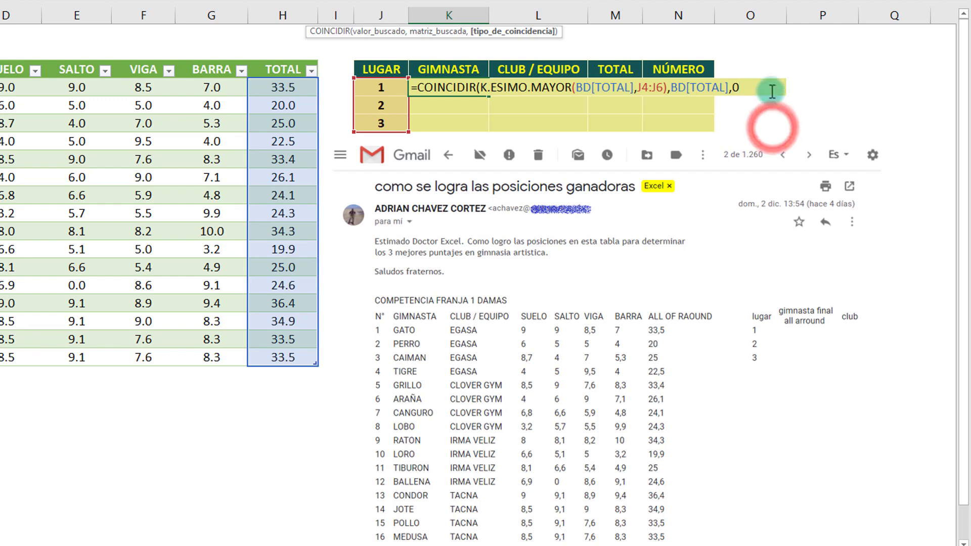
type(")")
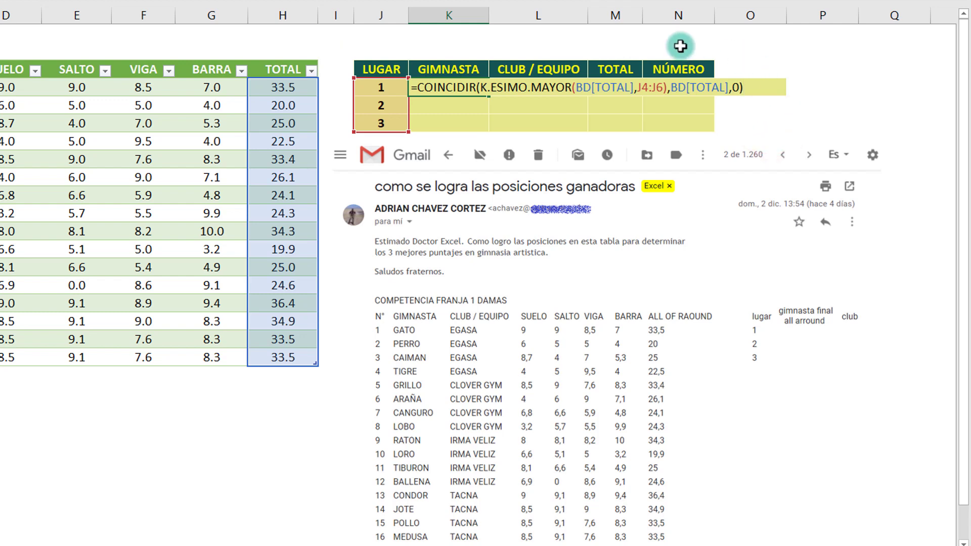
key("F9")
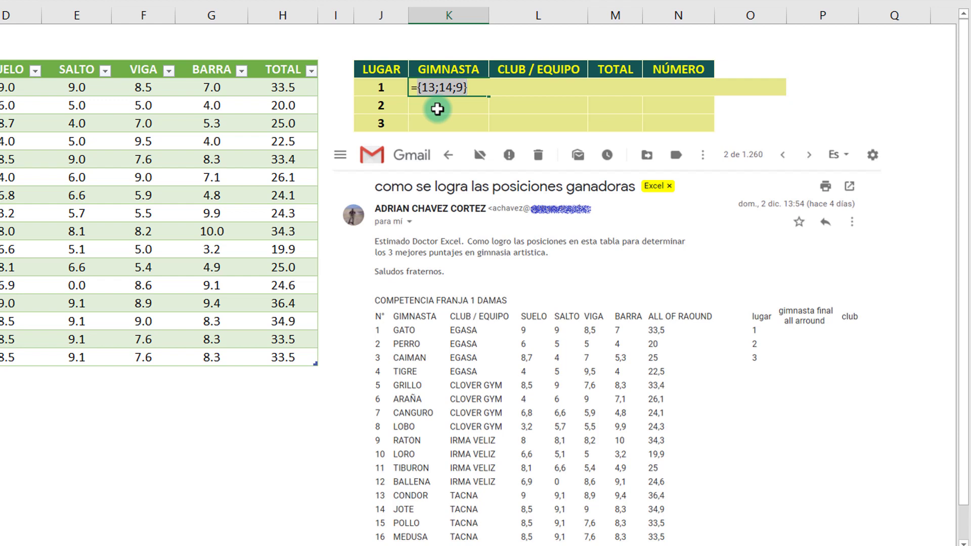
key("ctrl+z")
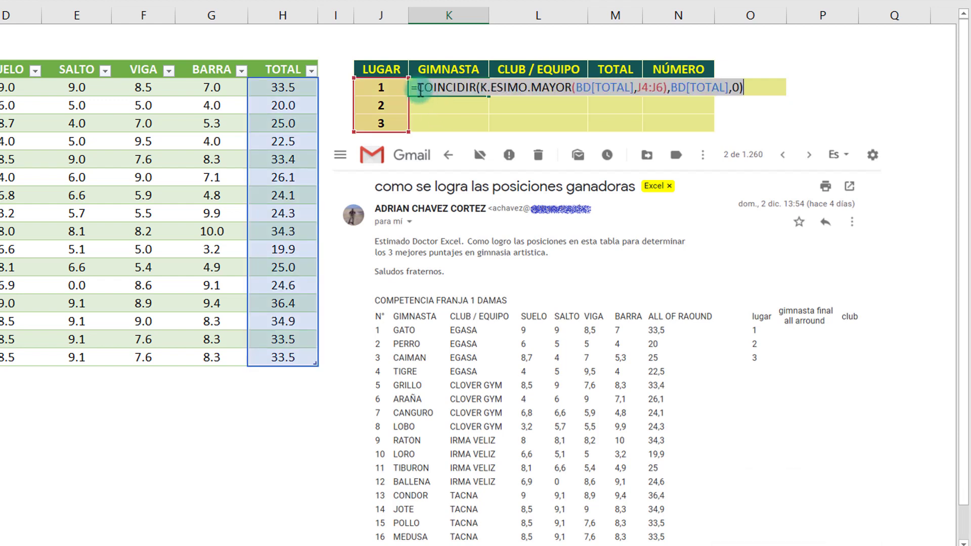
Wrap the K4 match formula in INDICE using the whole BD table as the array
left_click(413, 87)
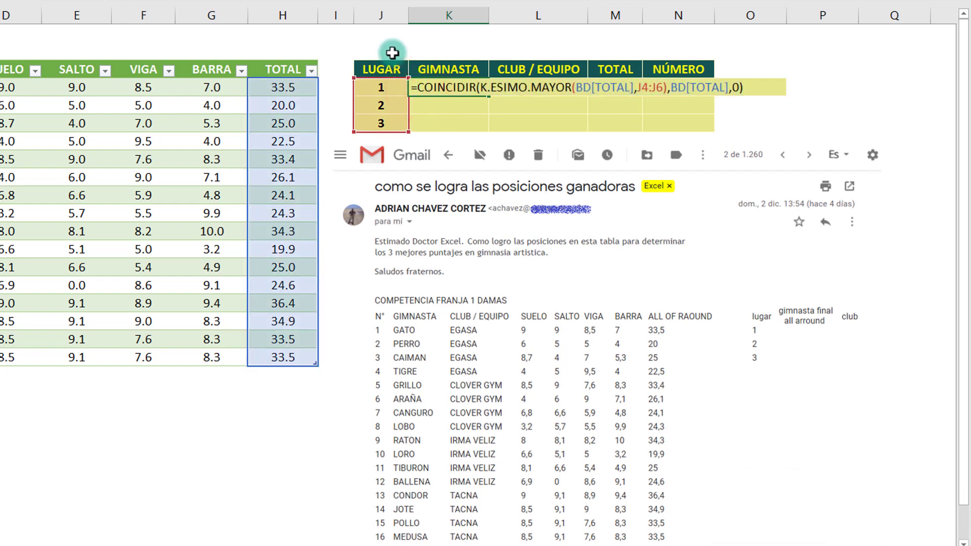
type("IND")
key("Tab")
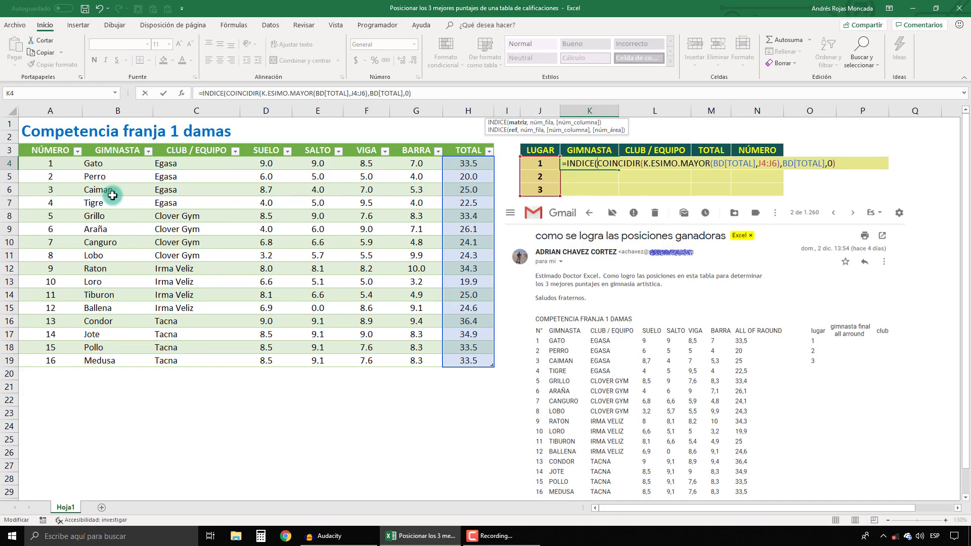
left_click(19, 150)
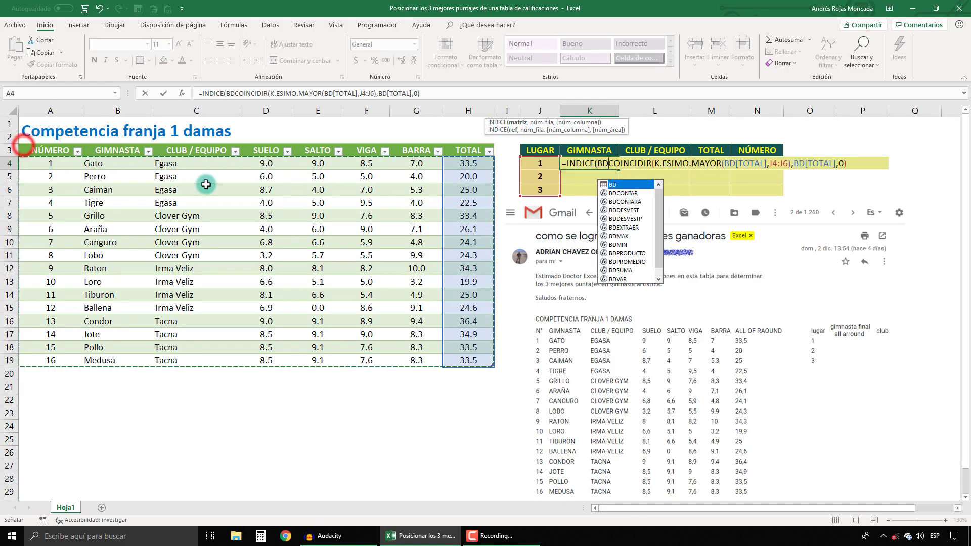
type(",")
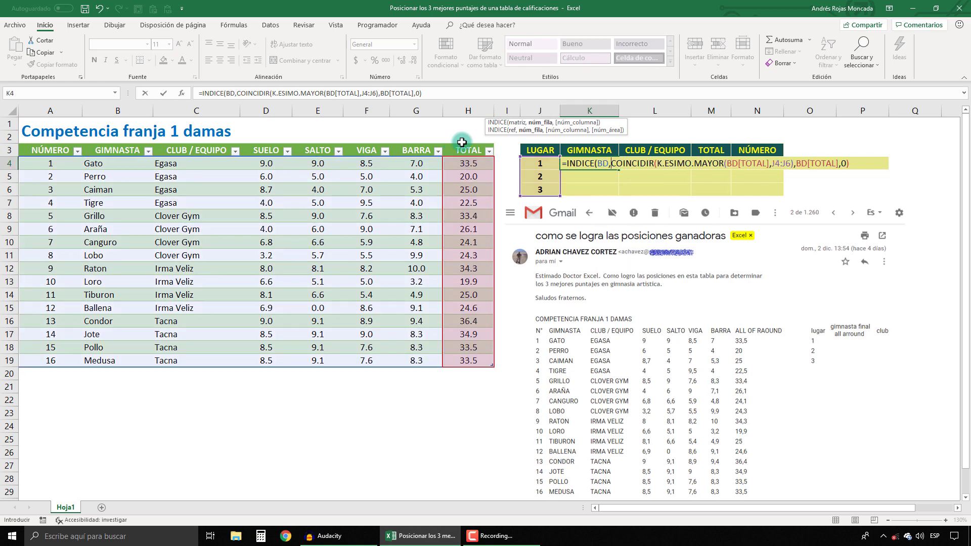
Check that the COINCIDIR argument returns rows 13, 14 and 9, then begin the column array constant
left_click(535, 122)
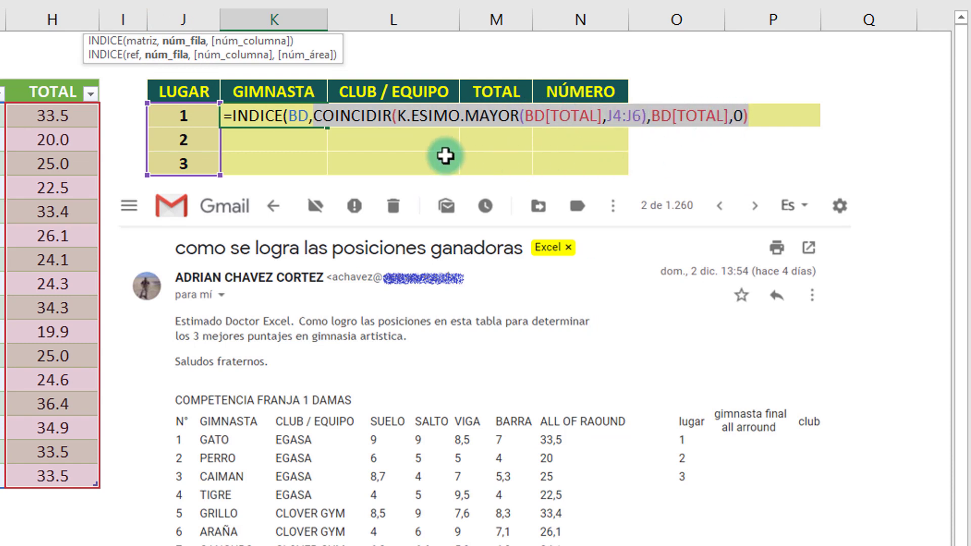
key("F9")
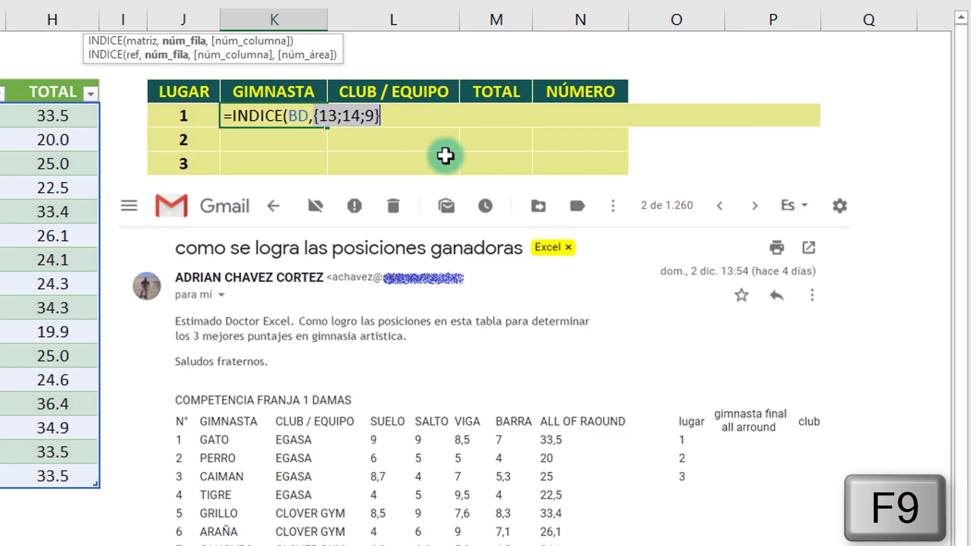
key("ctrl+z")
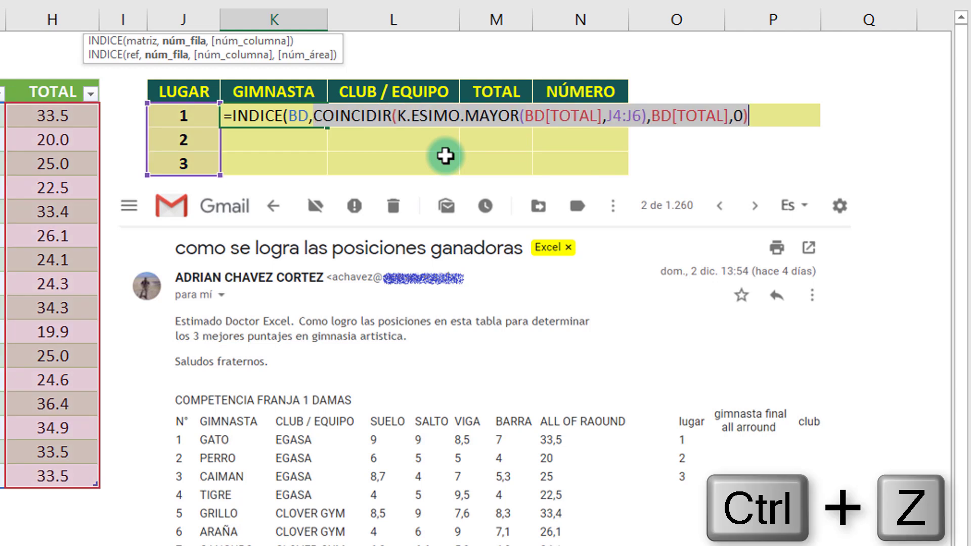
left_click(753, 119)
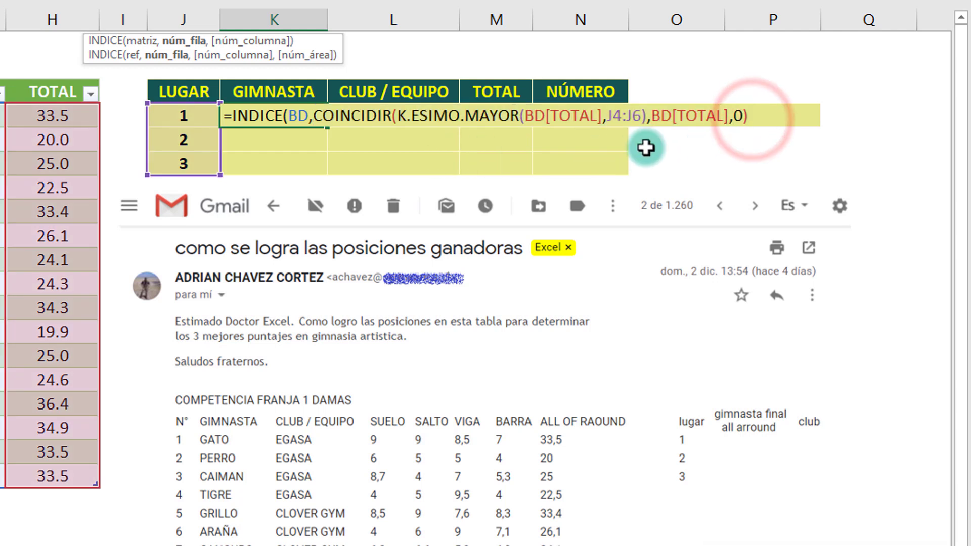
type(",{")
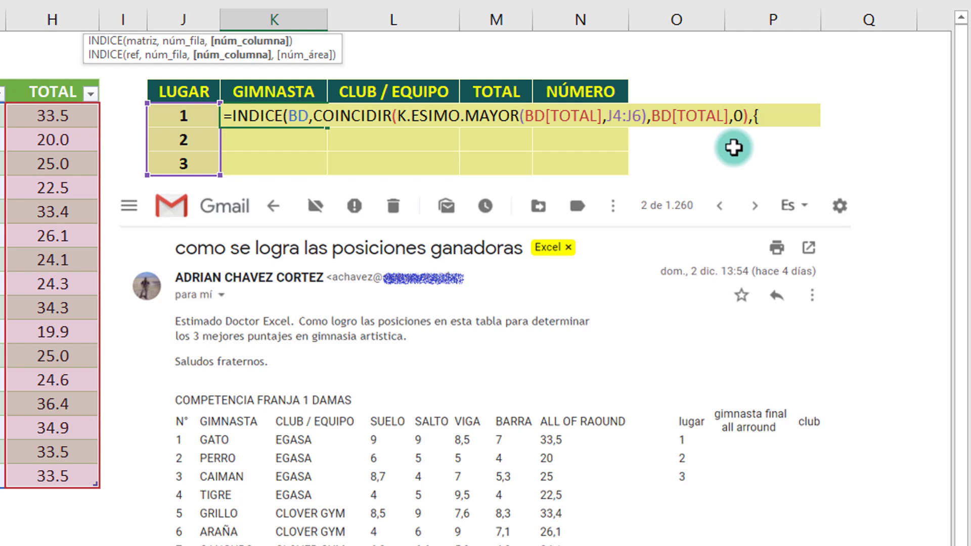
Close the INDICE formula with column constant {2,3,8,1} and preview the first-place gymnast Condor
type("2")
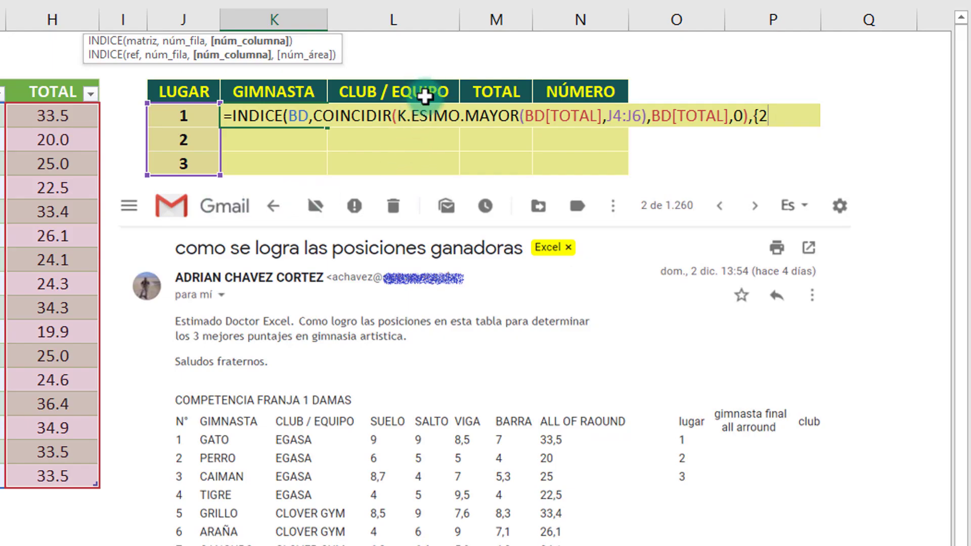
type(",")
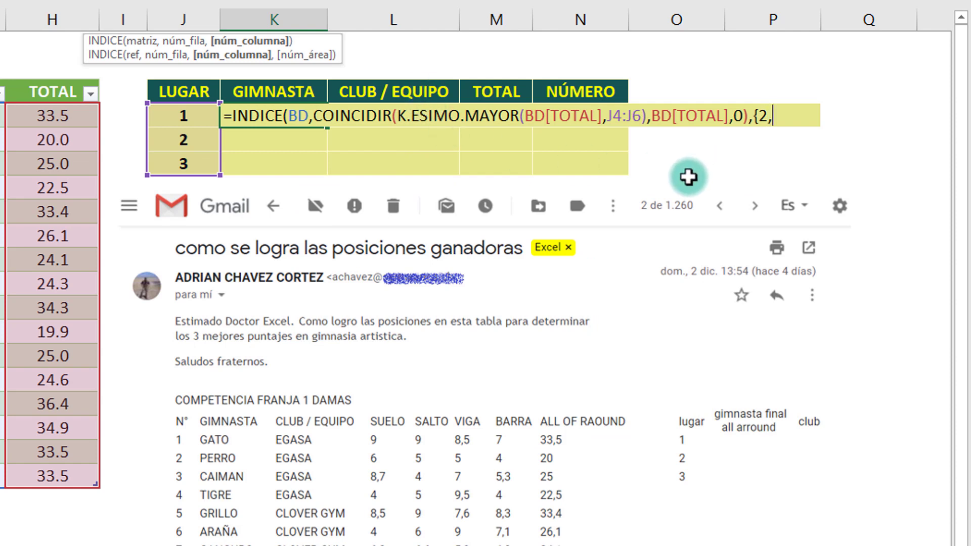
type("3,")
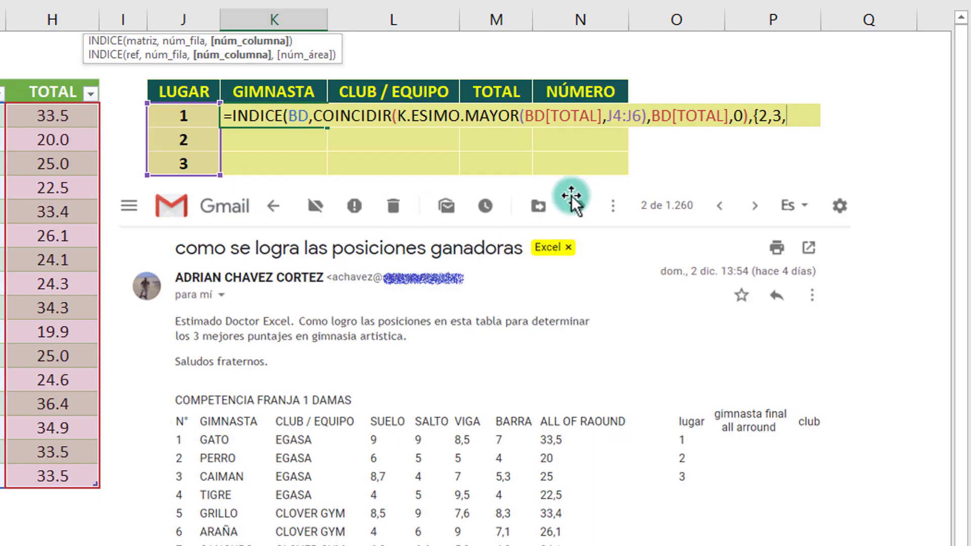
type("8,")
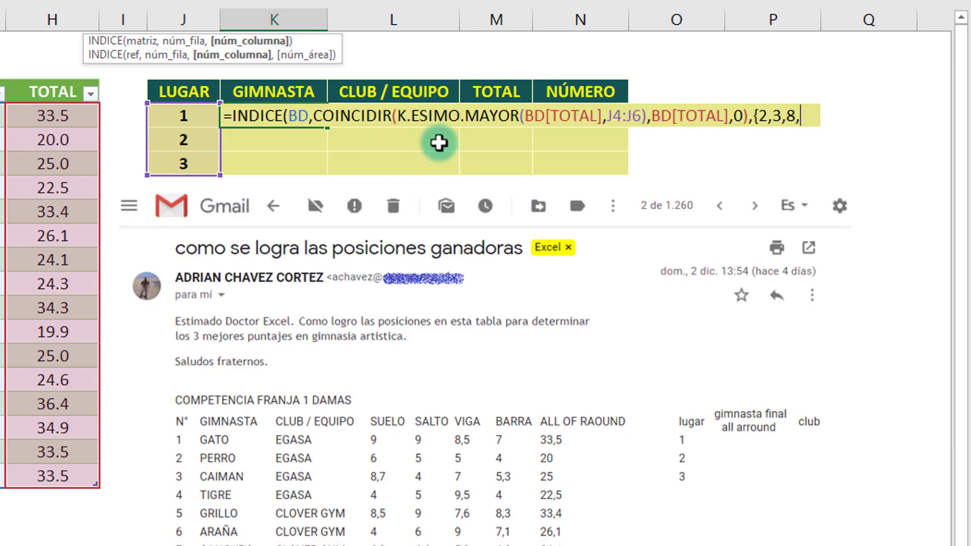
type("}")
type(")")
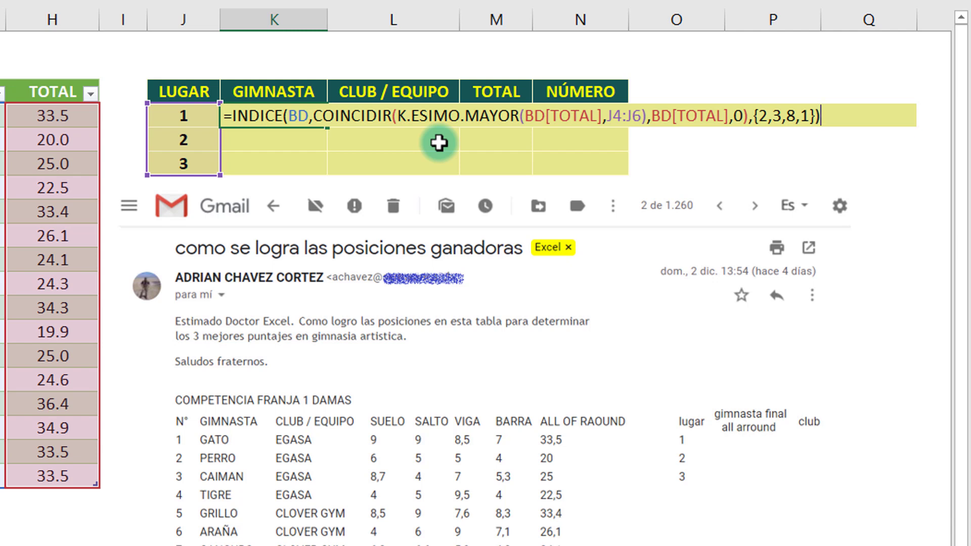
key("F9")
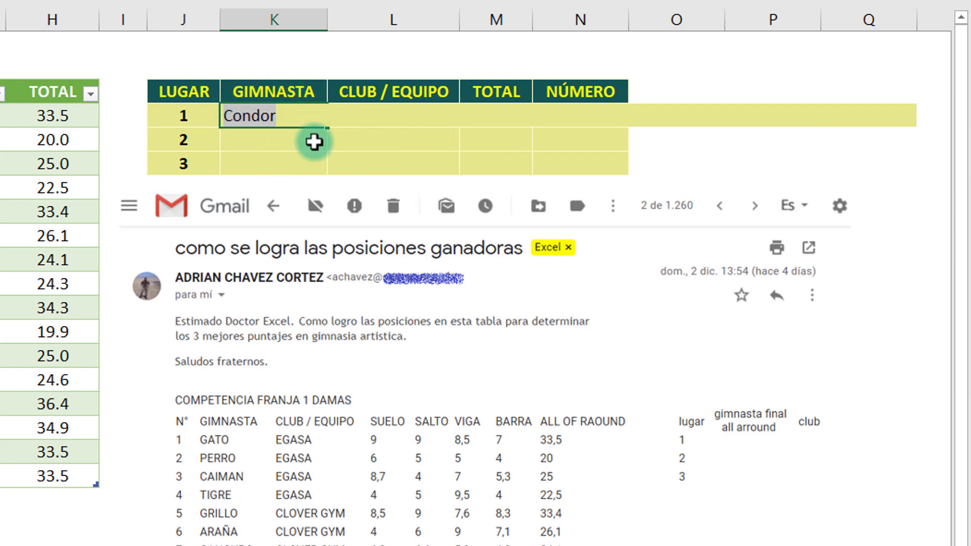
Restore the formula and enter it as an array across K4:N6, listing Condor, Jote and Raton
key("ctrl+z")
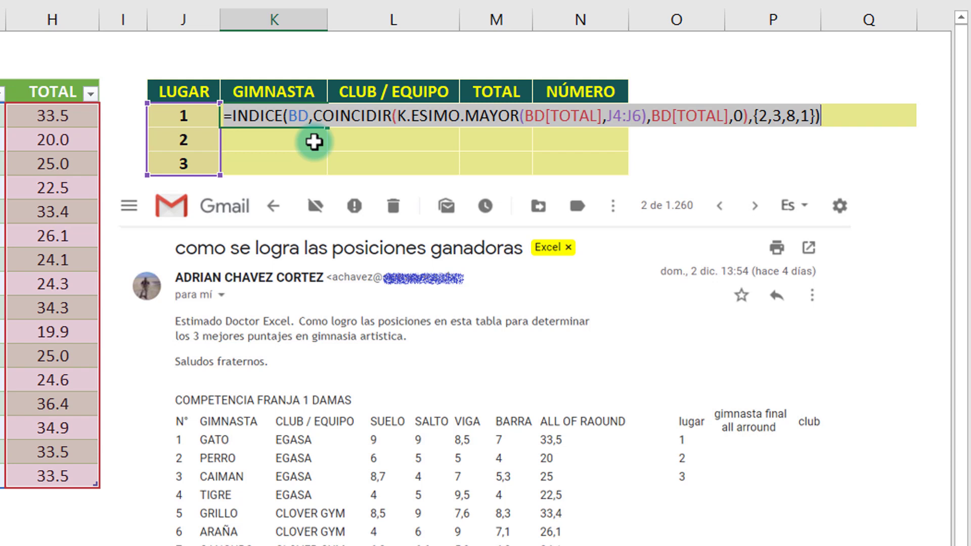
key("ctrl+Return")
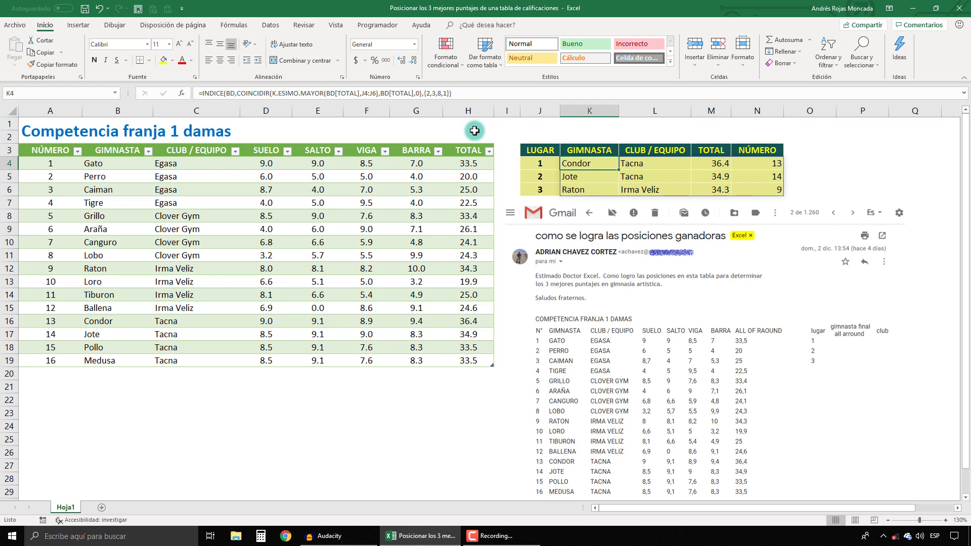
left_click(16, 27)
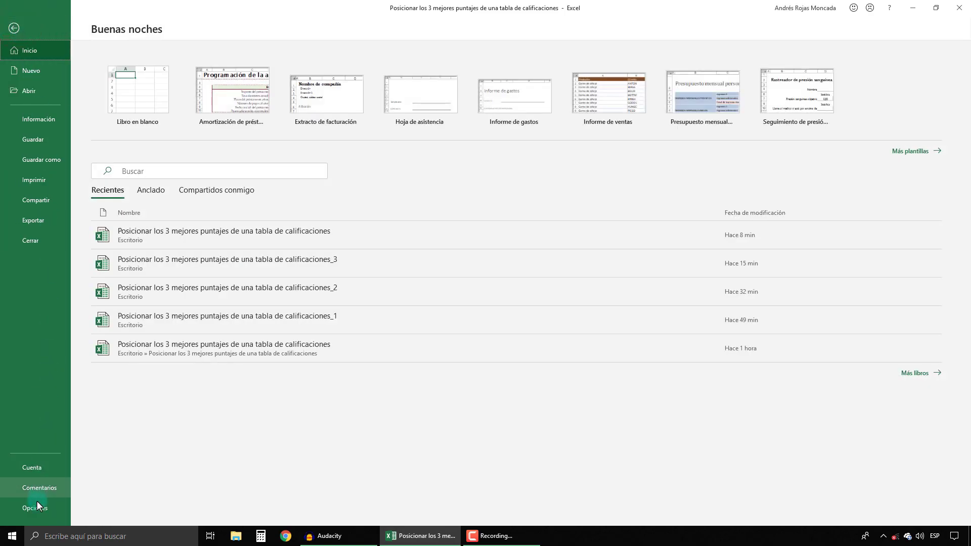
left_click(35, 467)
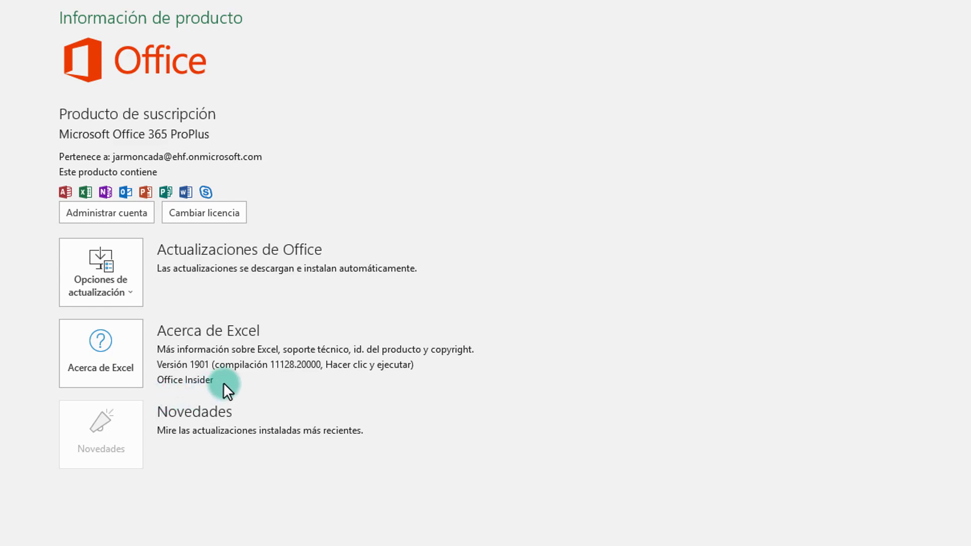
left_click(17, 25)
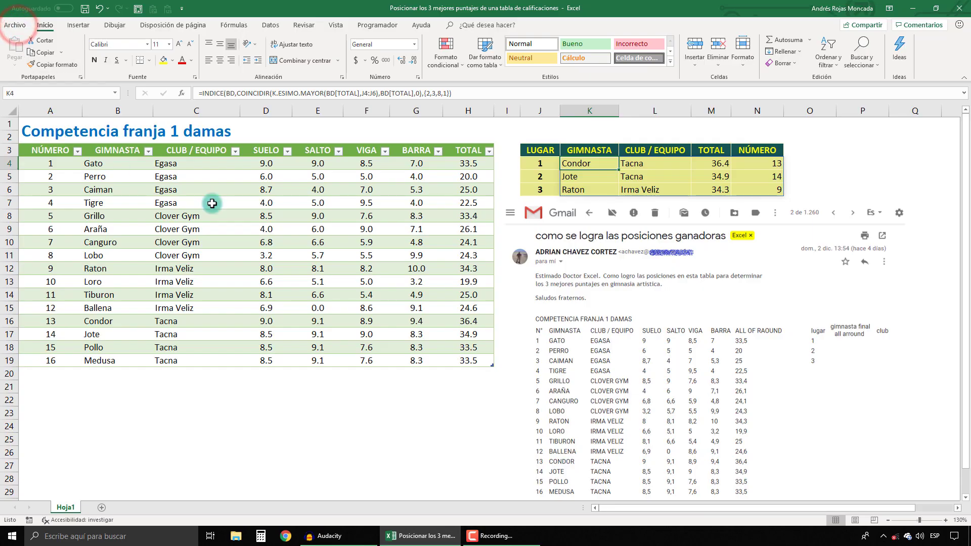